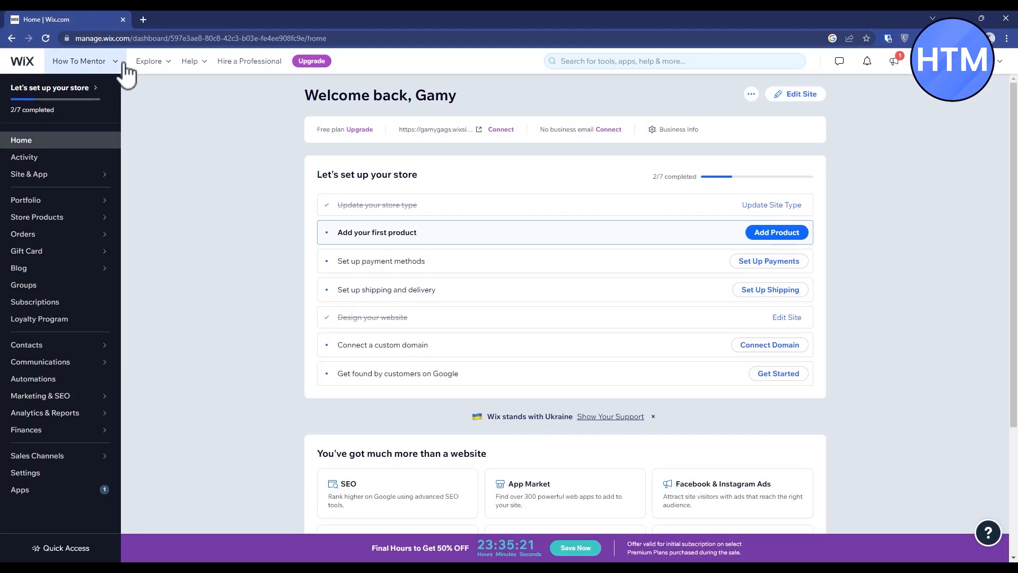
Step: Go to the list of all sites and select the How To Mentor site for editing
{"action": "left_click", "coordinate": [122, 69]}
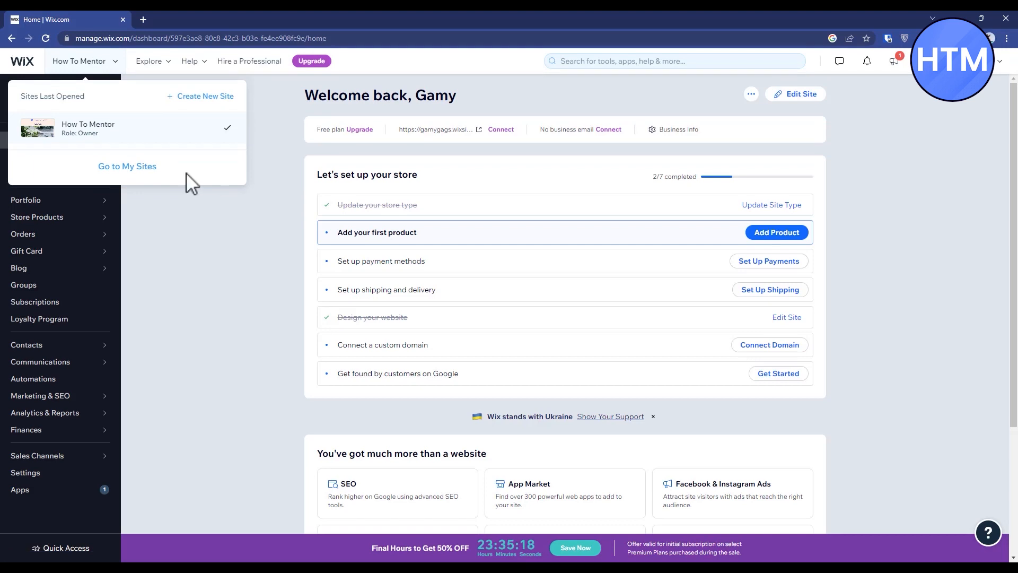
{"action": "left_click", "coordinate": [139, 167]}
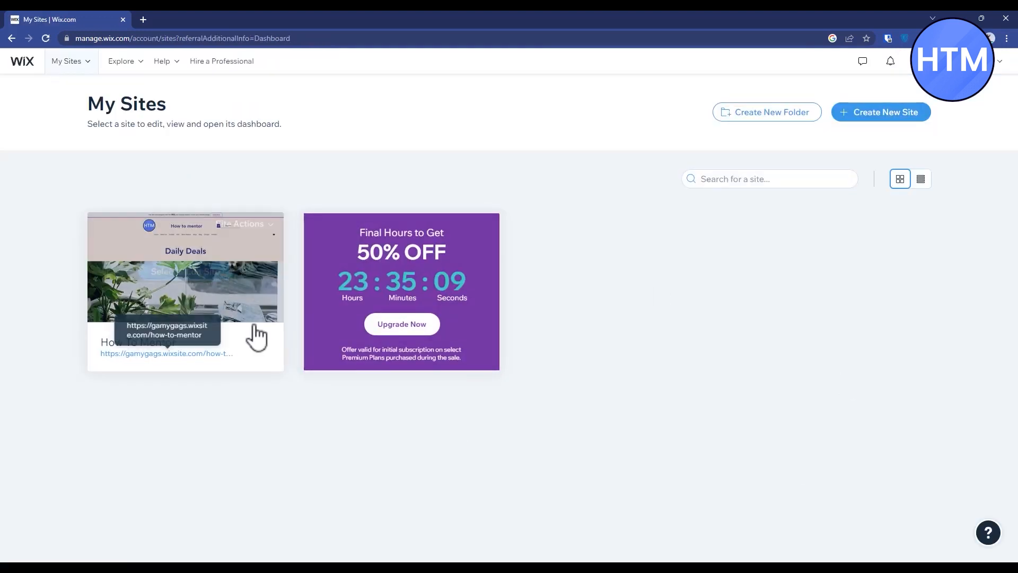
{"action": "mouse_move", "coordinate": [164, 275]}
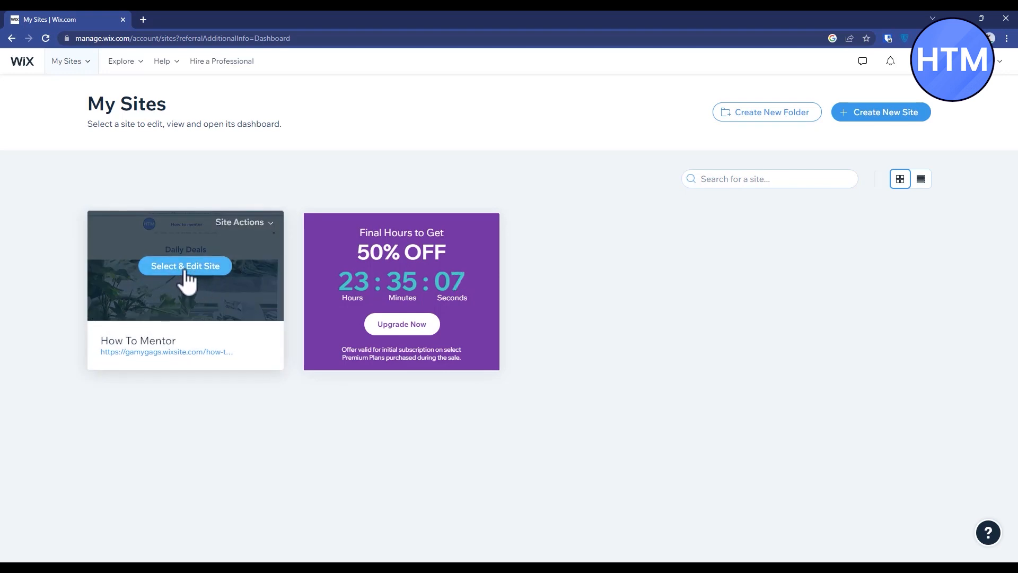
{"action": "left_click", "coordinate": [186, 268]}
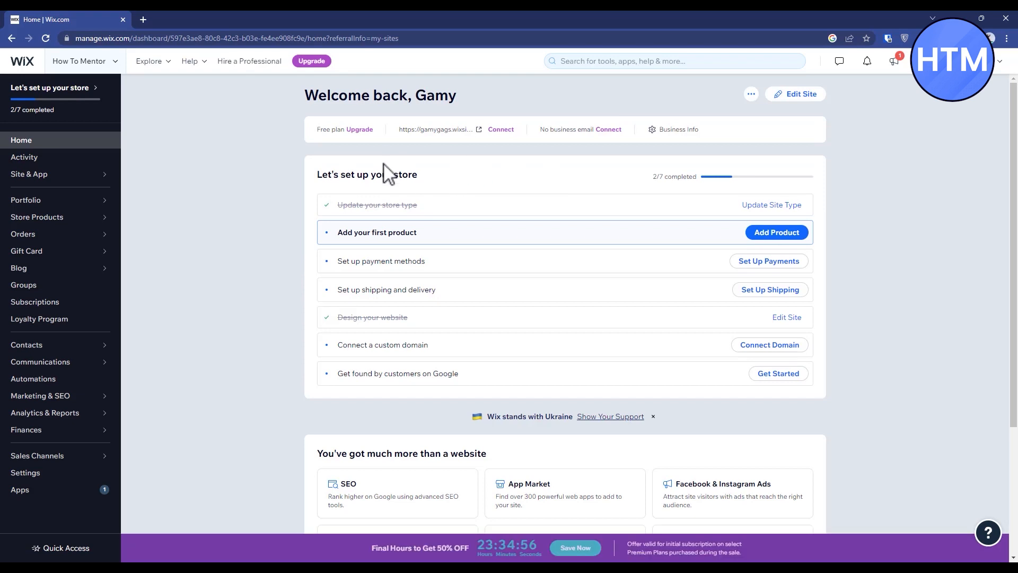
Step: Open the site in the editor and switch to the mobile version, skipping the introduction
{"action": "left_click", "coordinate": [790, 97]}
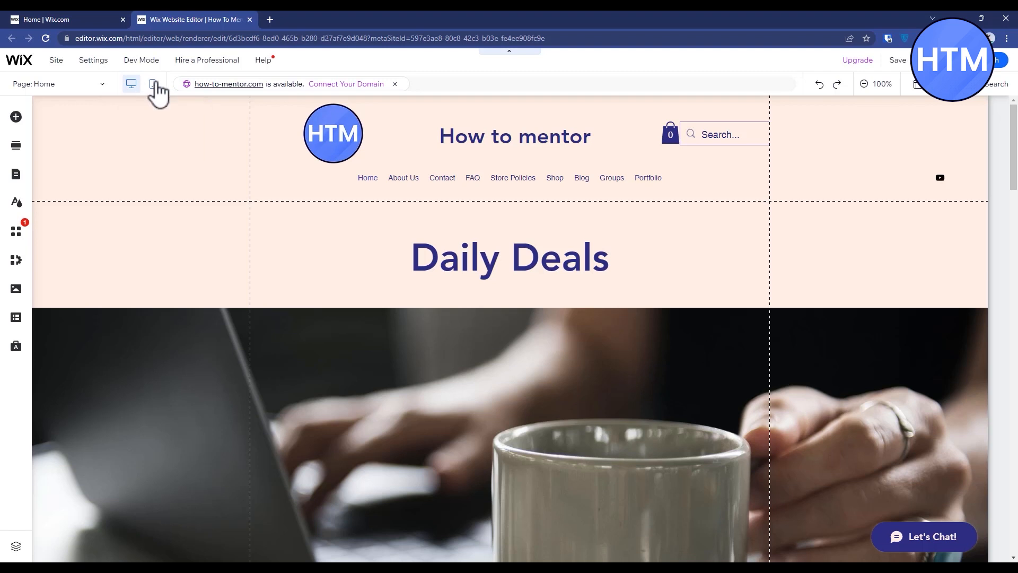
{"action": "left_click", "coordinate": [154, 85]}
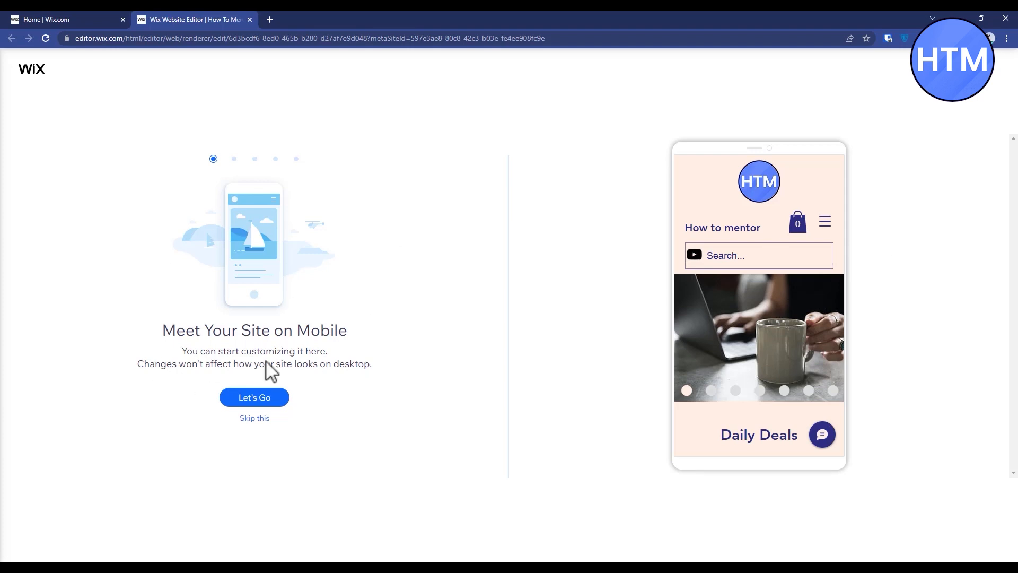
{"action": "left_click", "coordinate": [254, 419]}
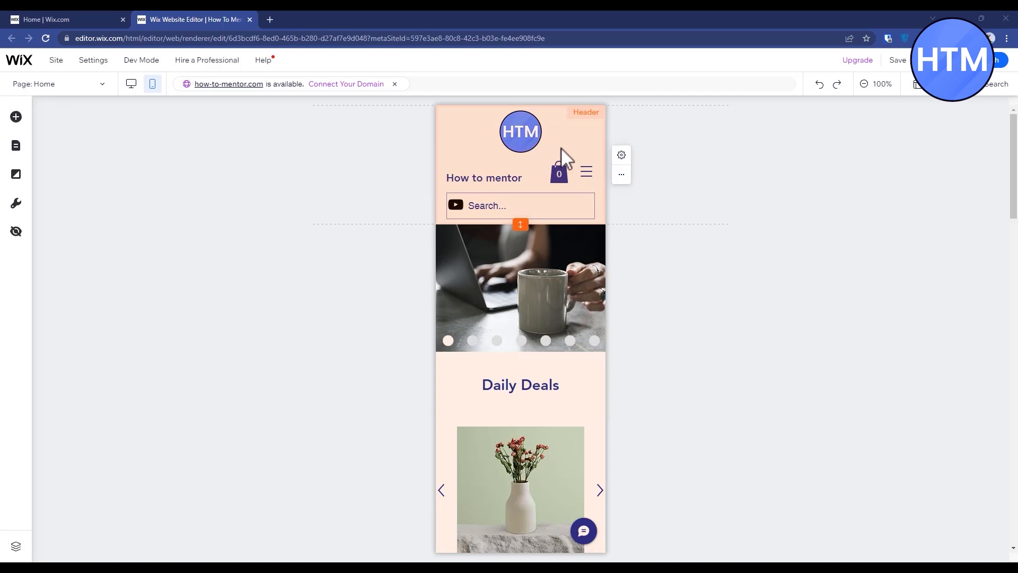
Step: Review the image settings of the HTM logo in the mobile header
{"action": "left_click", "coordinate": [529, 129]}
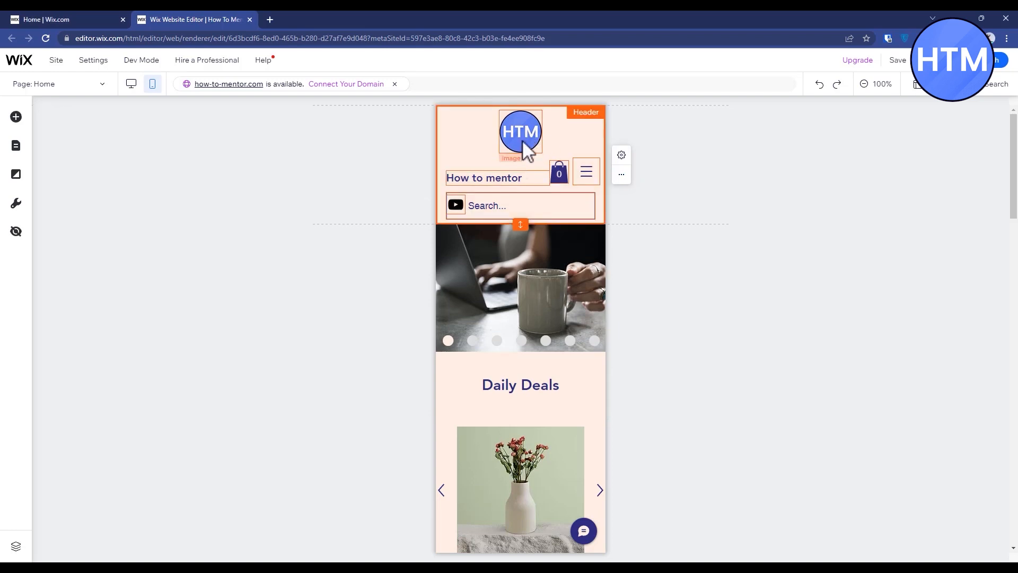
{"action": "left_click", "coordinate": [522, 141]}
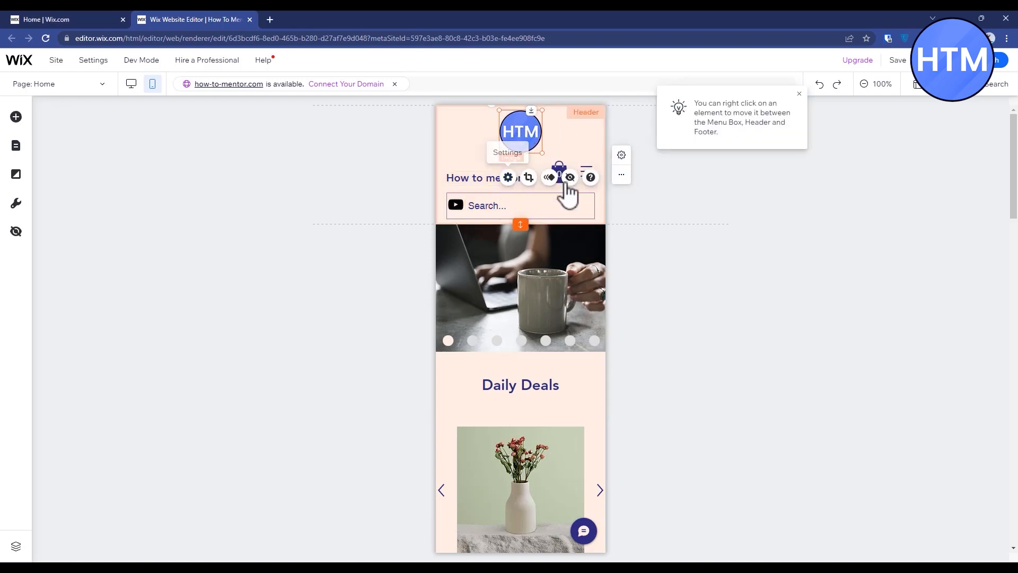
{"action": "left_click", "coordinate": [508, 177]}
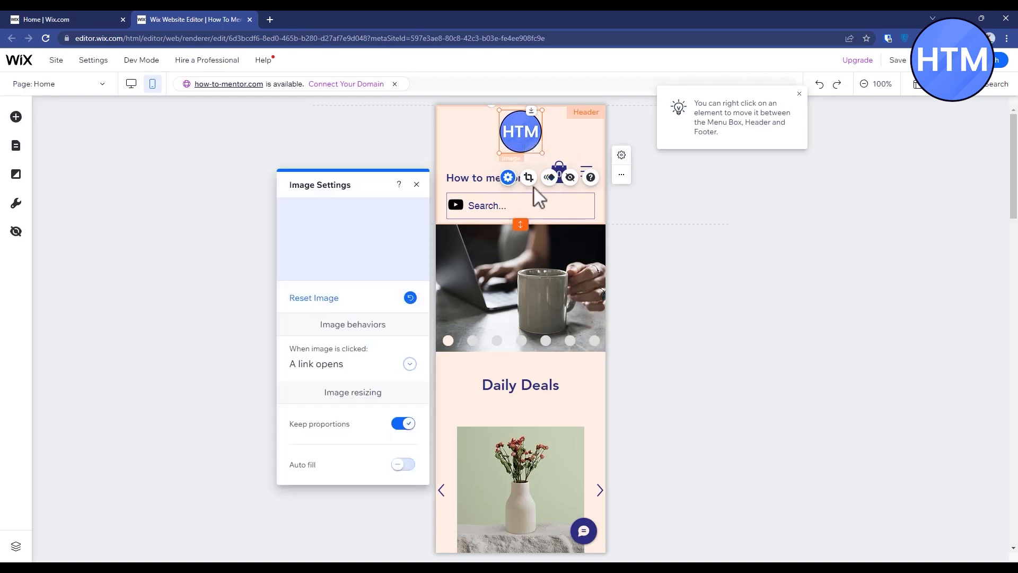
{"action": "left_click", "coordinate": [417, 184]}
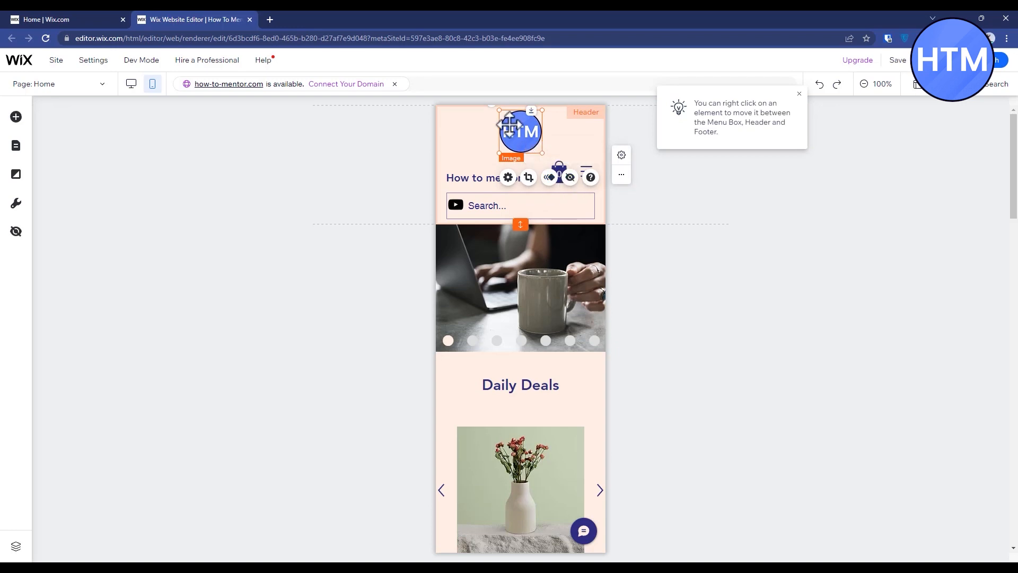
Step: Hide the HTM logo in the mobile header and try to show it again from the hidden elements
{"action": "left_click", "coordinate": [570, 178]}
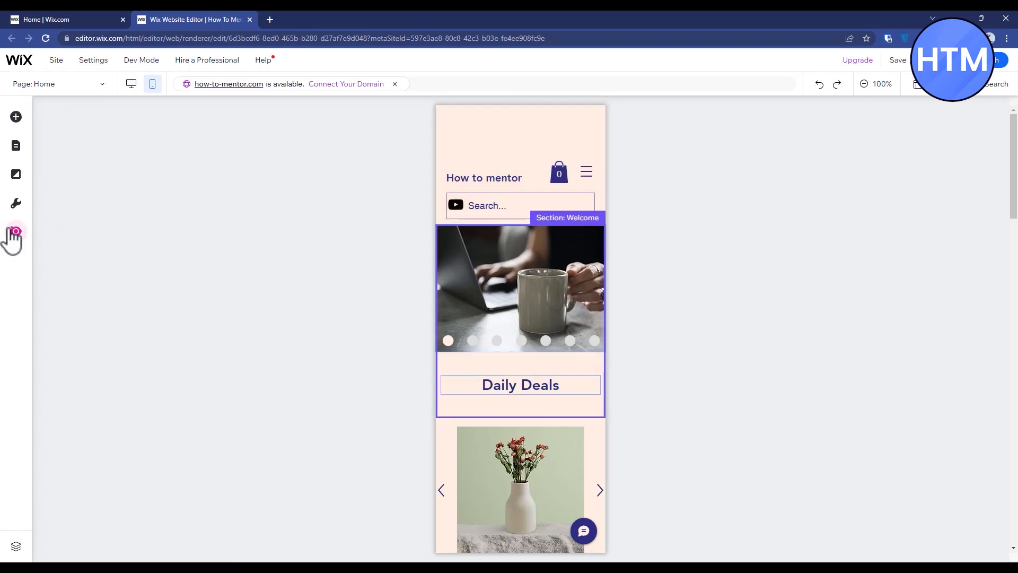
{"action": "left_click", "coordinate": [11, 231]}
{"action": "left_click", "coordinate": [195, 223]}
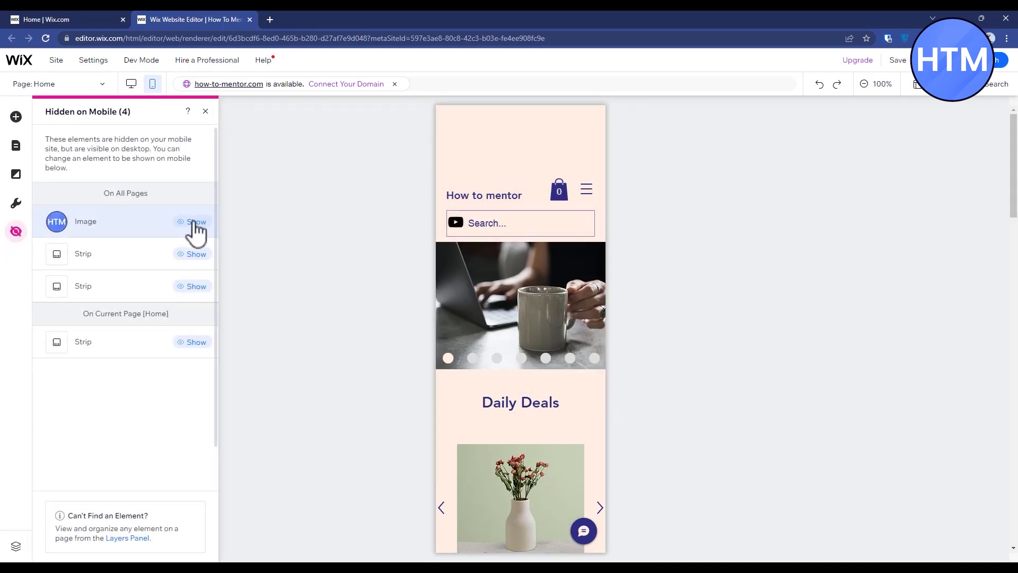
{"action": "left_click", "coordinate": [536, 147]}
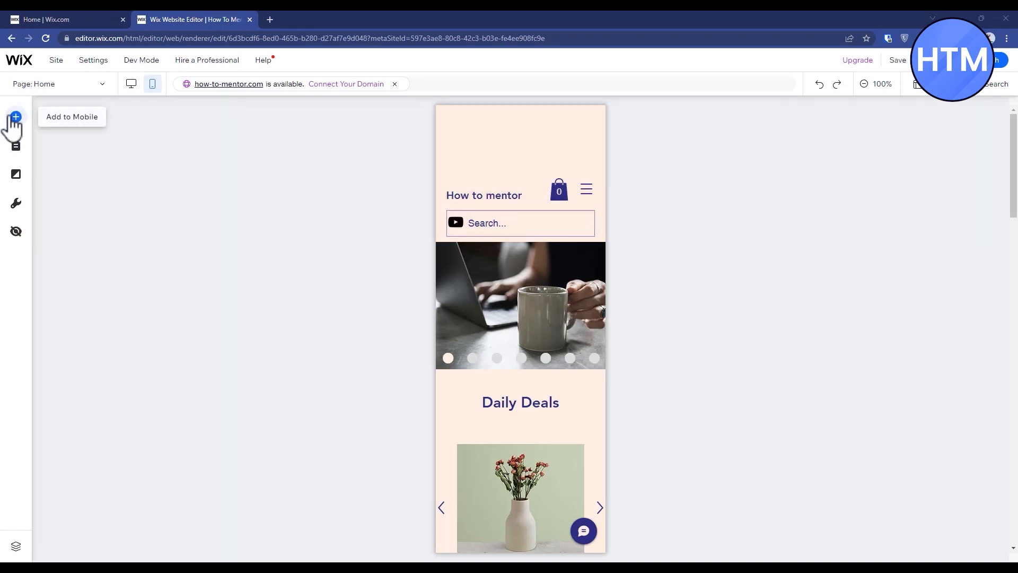
Step: Add the HTM logo from the site images, shrink it and place it centred at the top of the mobile header
{"action": "left_click", "coordinate": [15, 118]}
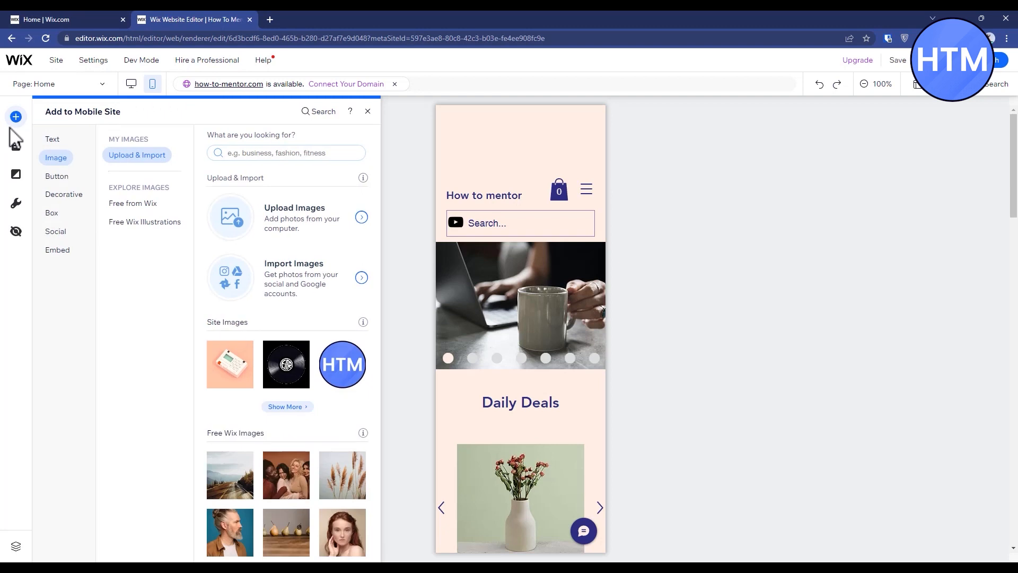
{"action": "mouse_move", "coordinate": [364, 362]}
{"action": "left_click_drag", "start_coordinate": [364, 362], "coordinate": [411, 370]}
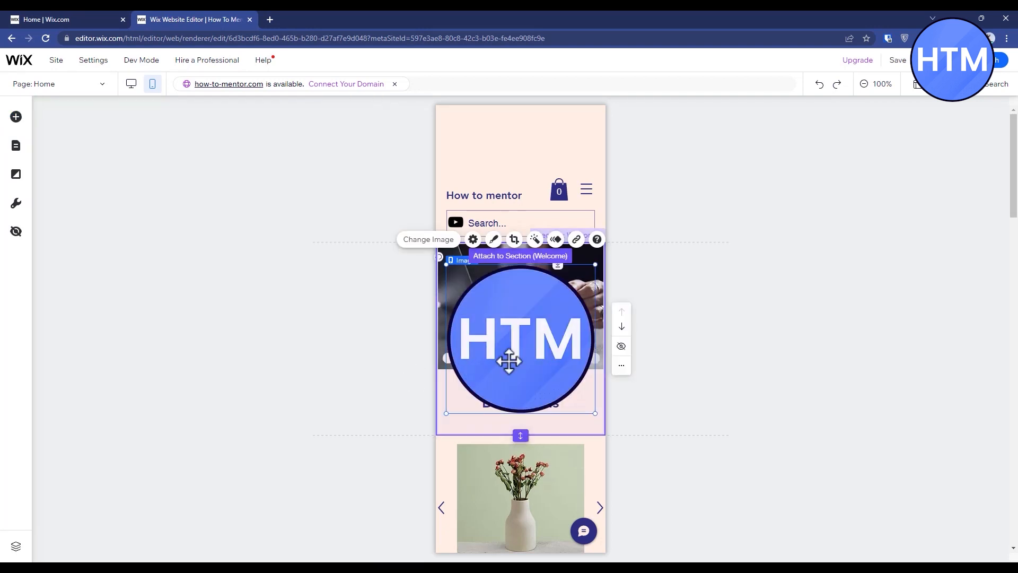
{"action": "left_click_drag", "start_coordinate": [446, 413], "coordinate": [519, 152]}
{"action": "left_click", "coordinate": [723, 205]}
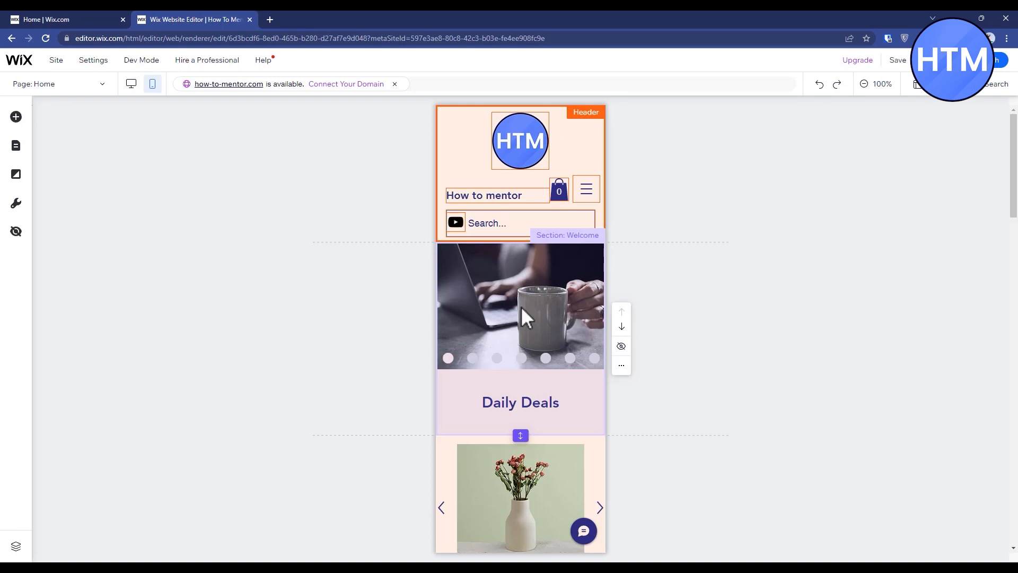
Step: Try moving the Welcome section below the Products section, and return it to its place under the header
{"action": "left_click", "coordinate": [548, 309]}
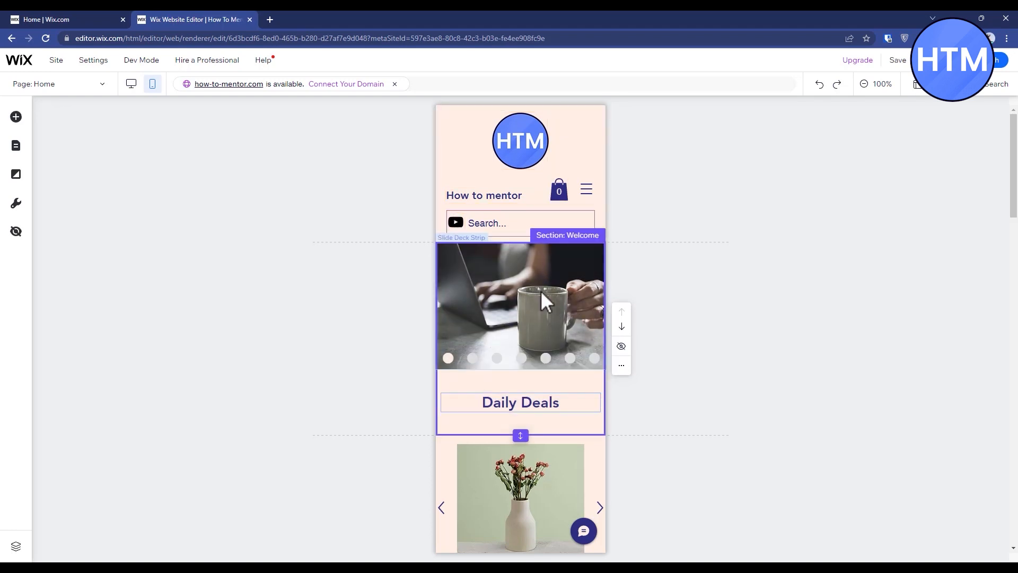
{"action": "left_click", "coordinate": [621, 326]}
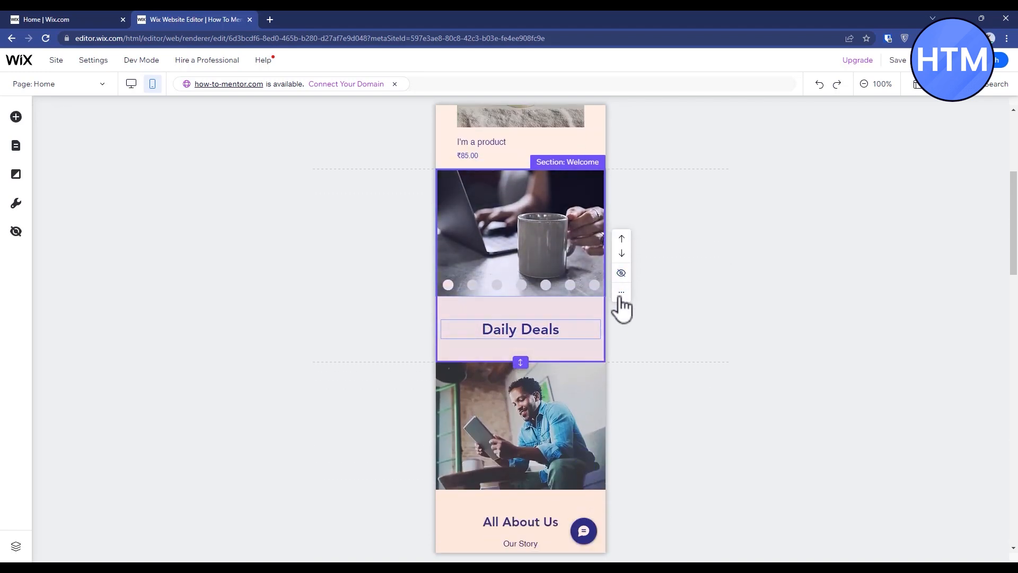
{"action": "left_click", "coordinate": [621, 292]}
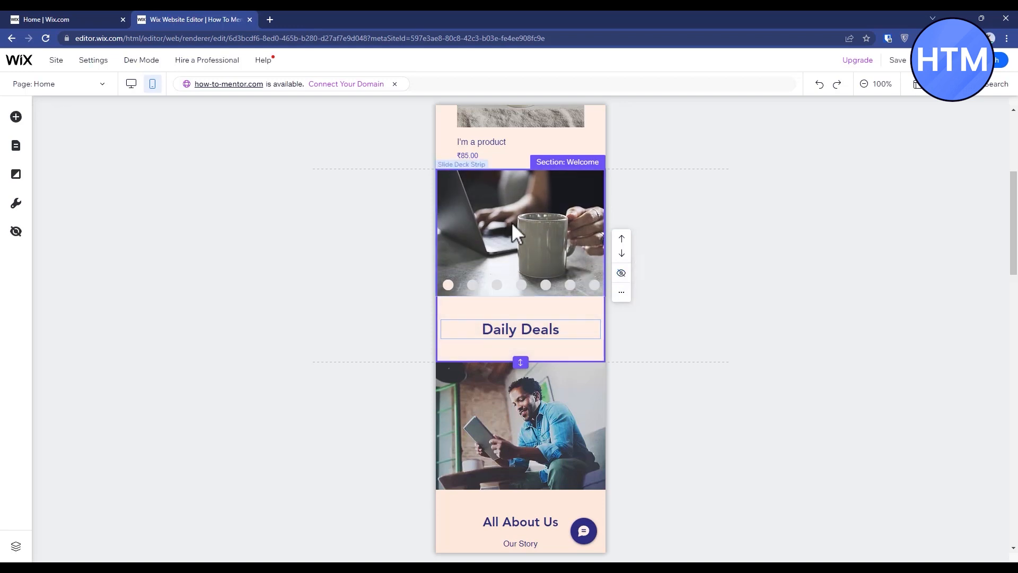
{"action": "scroll", "coordinate": [533, 208], "scroll_direction": "up", "scroll_amount": 2}
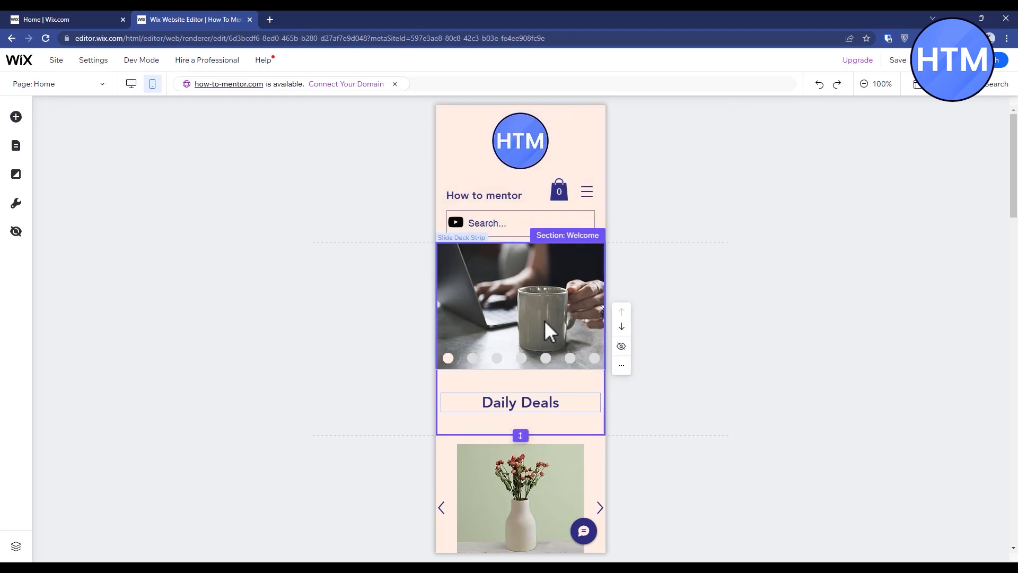
Step: Move the mobile menu icon up so it sits beside the HTM logo in the header
{"action": "left_click", "coordinate": [563, 188]}
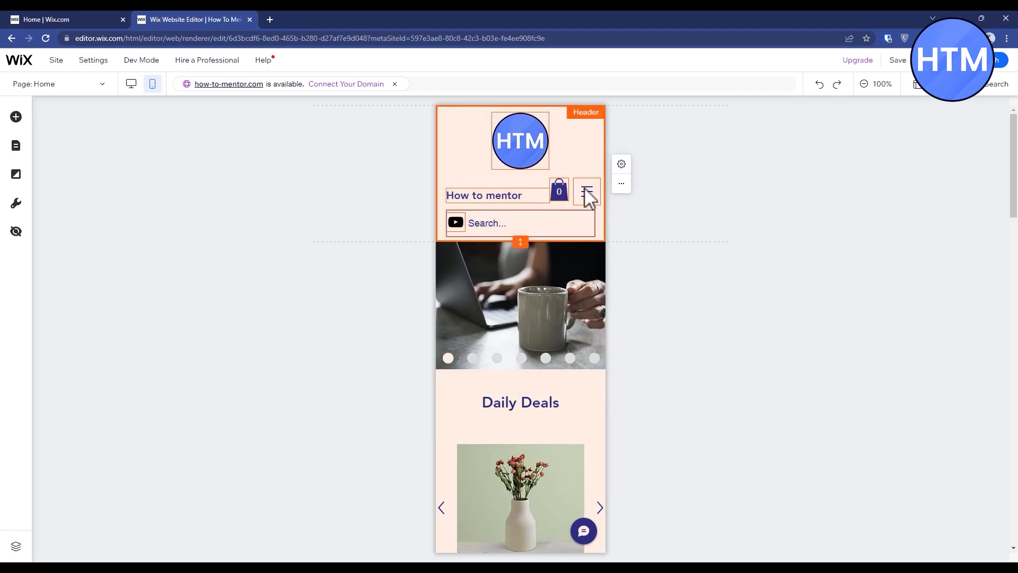
{"action": "left_click", "coordinate": [590, 196]}
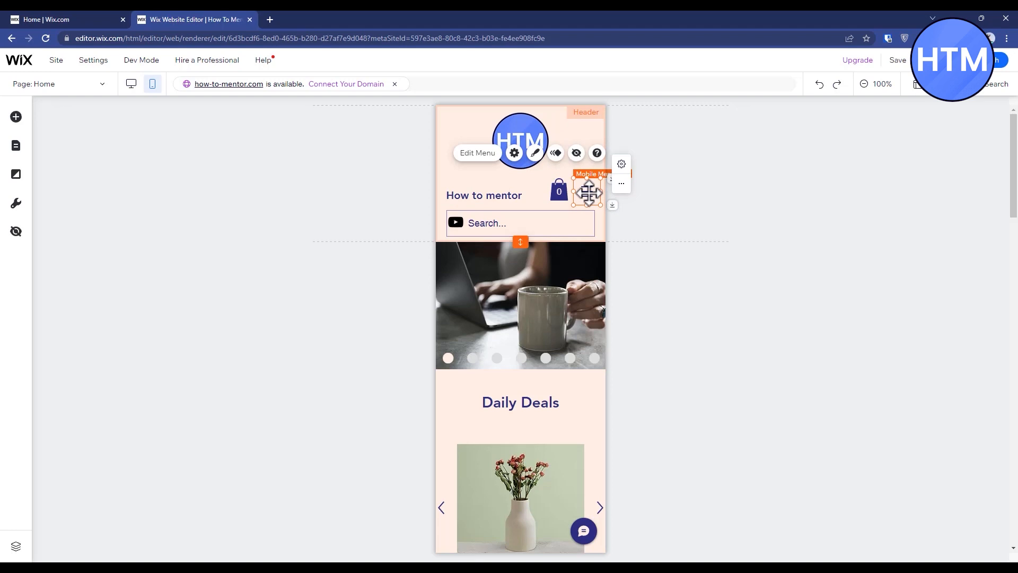
{"action": "left_click_drag", "start_coordinate": [588, 192], "coordinate": [590, 139]}
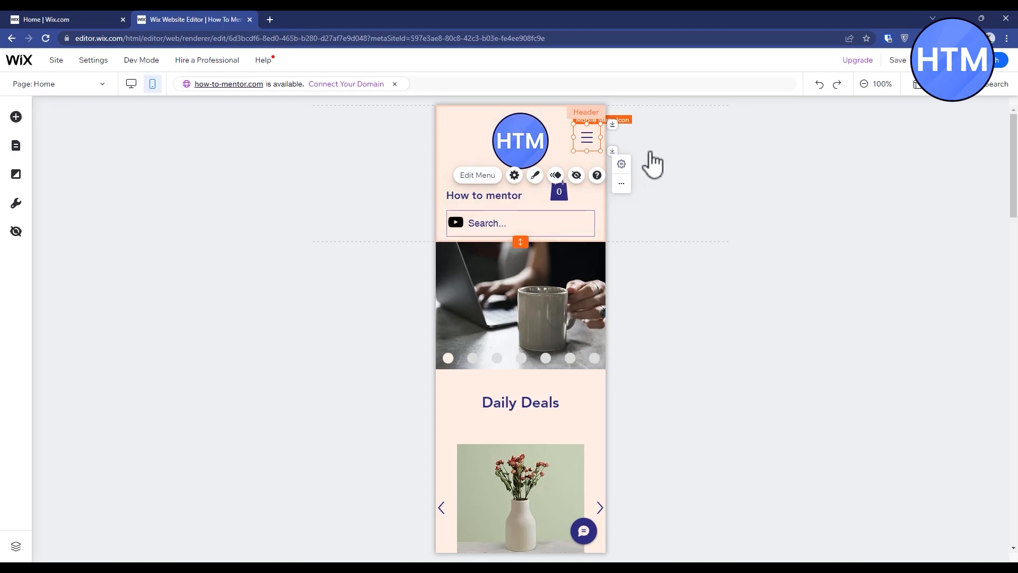
{"action": "left_click", "coordinate": [765, 190]}
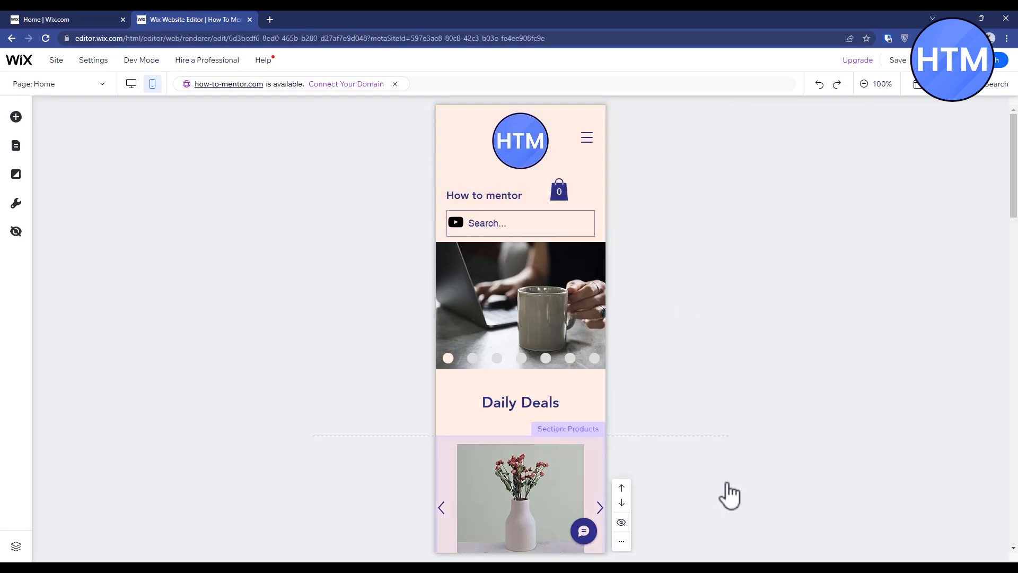
Step: Move the cart icon to the header's right edge, directly below the mobile menu icon
{"action": "left_click", "coordinate": [562, 189]}
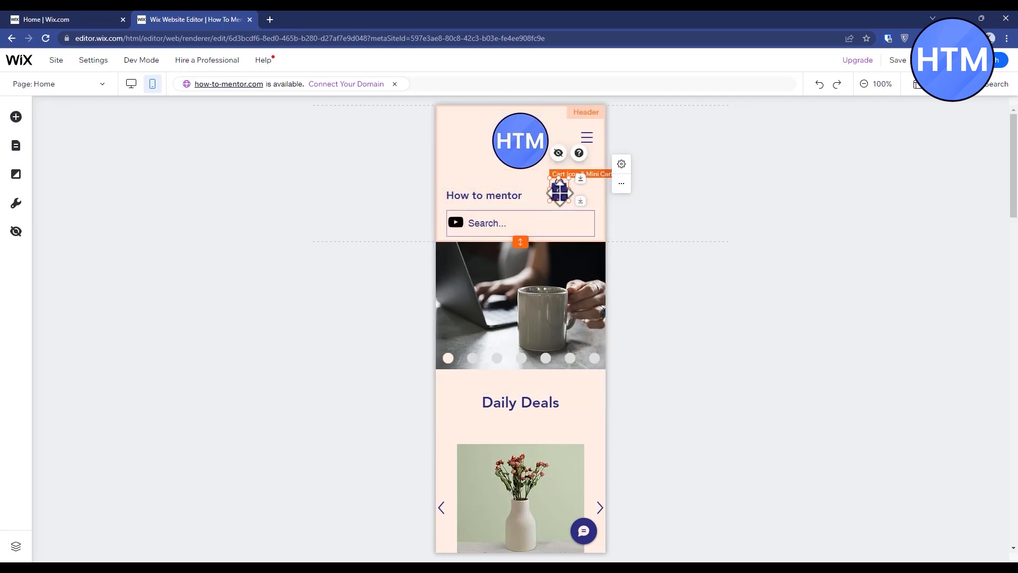
{"action": "left_click_drag", "start_coordinate": [559, 193], "coordinate": [587, 189]}
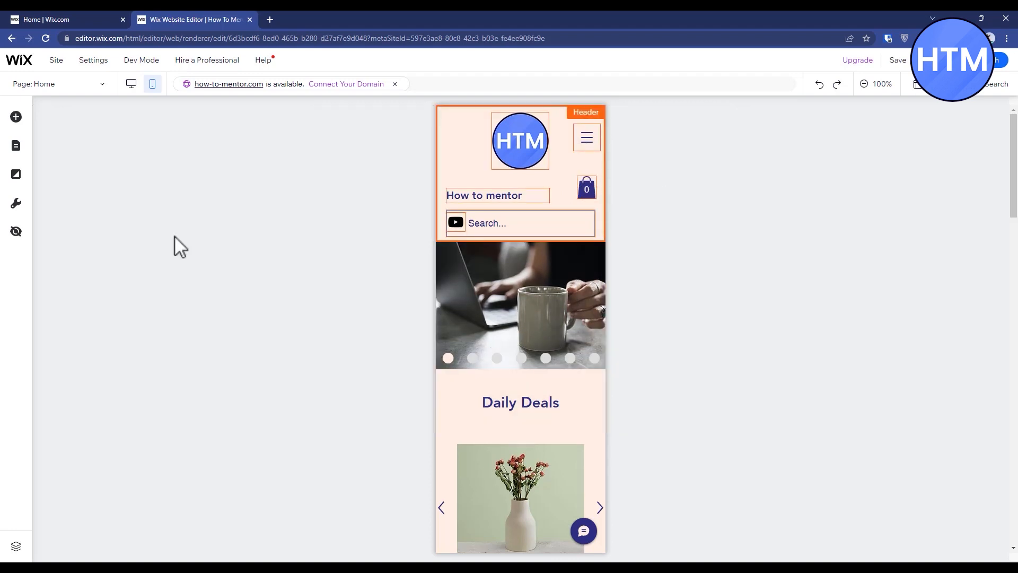
{"action": "left_click", "coordinate": [526, 335]}
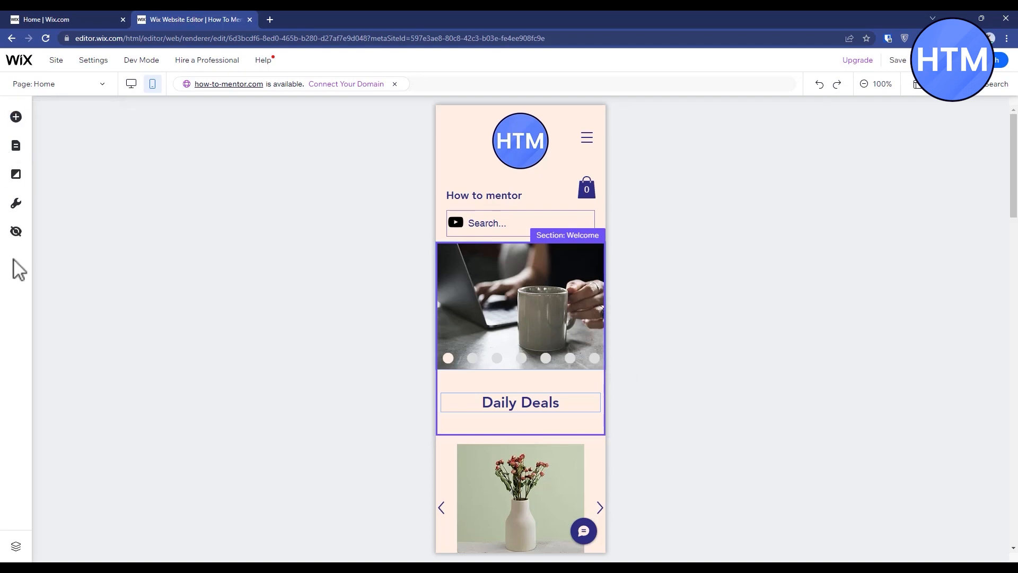
Step: Look through the image, button, decorative, text and social elements that can be added to the mobile site
{"action": "left_click", "coordinate": [16, 117]}
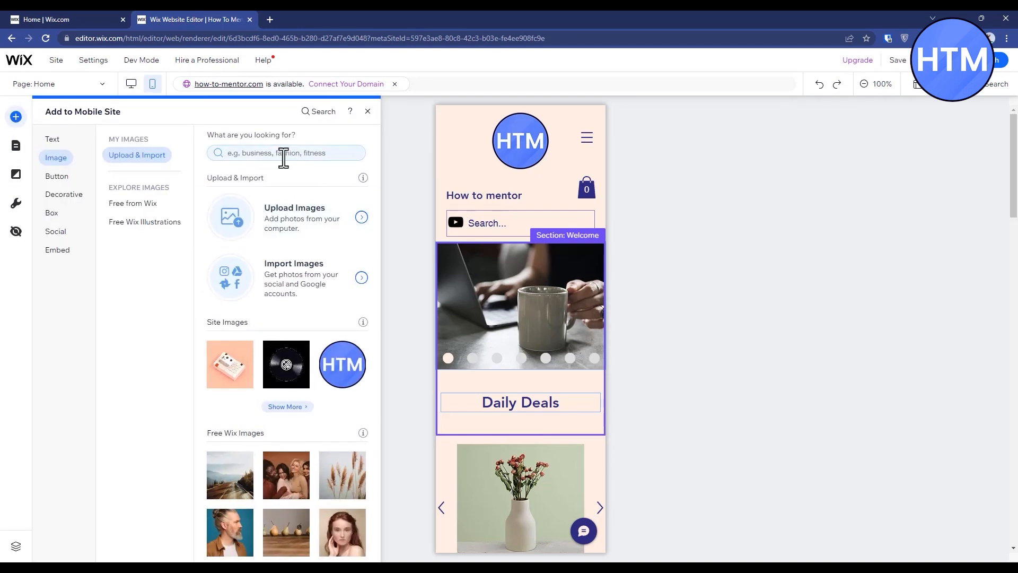
{"action": "scroll", "coordinate": [297, 213], "scroll_direction": "down", "scroll_amount": 3}
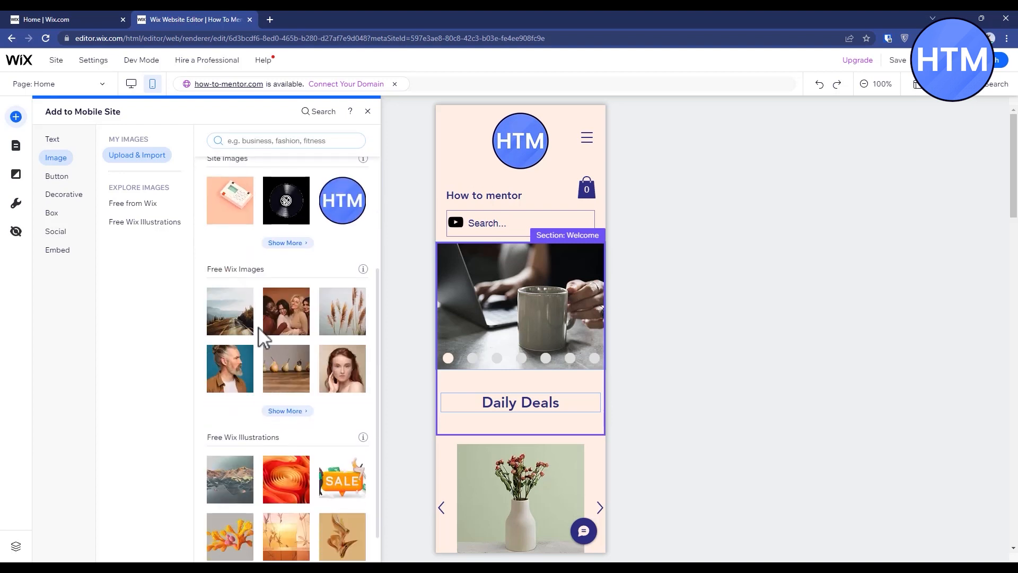
{"action": "scroll", "coordinate": [254, 342], "scroll_direction": "down", "scroll_amount": 1}
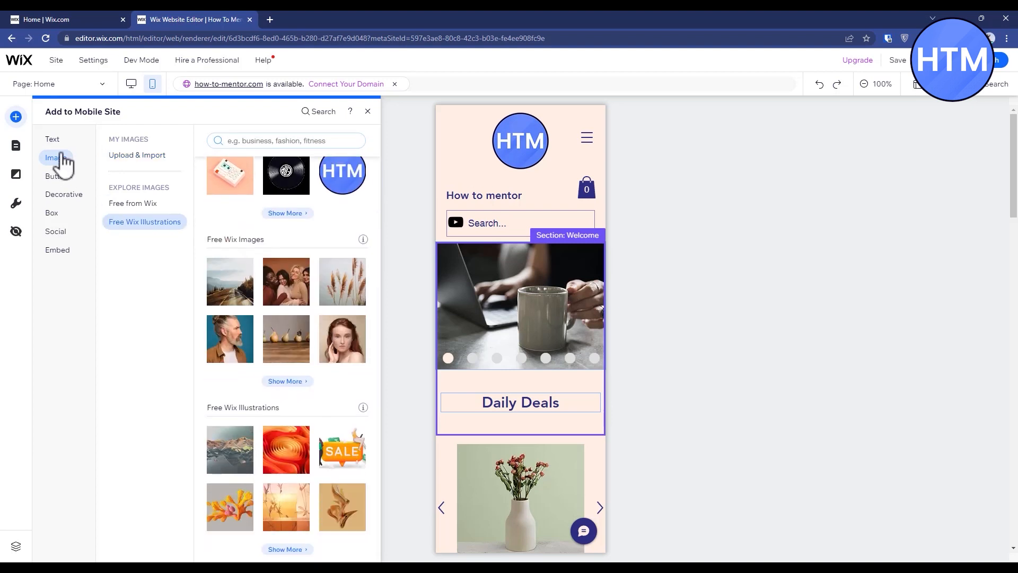
{"action": "left_click", "coordinate": [50, 179]}
{"action": "left_click", "coordinate": [53, 198]}
{"action": "left_click", "coordinate": [56, 143]}
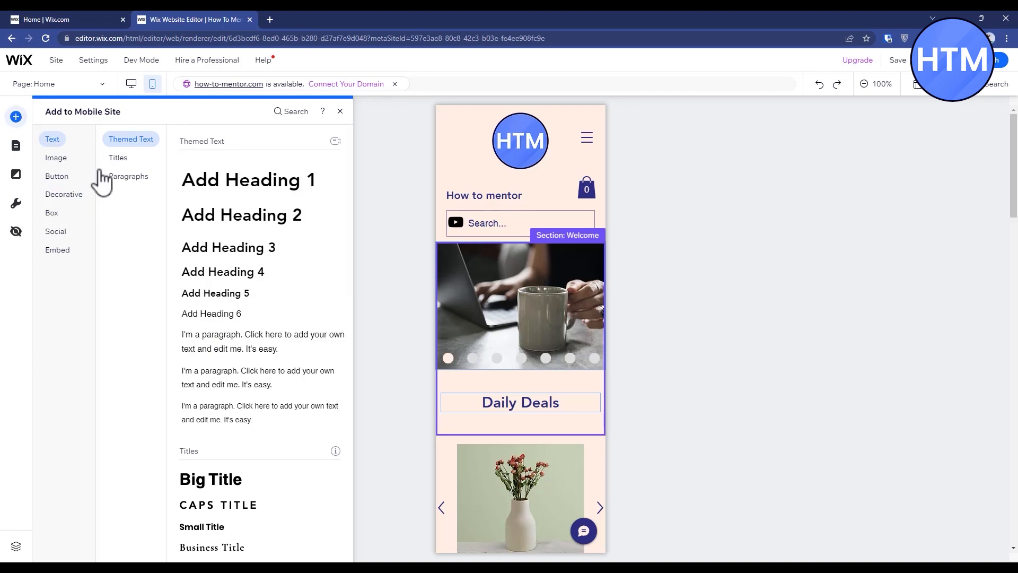
{"action": "left_click", "coordinate": [59, 231]}
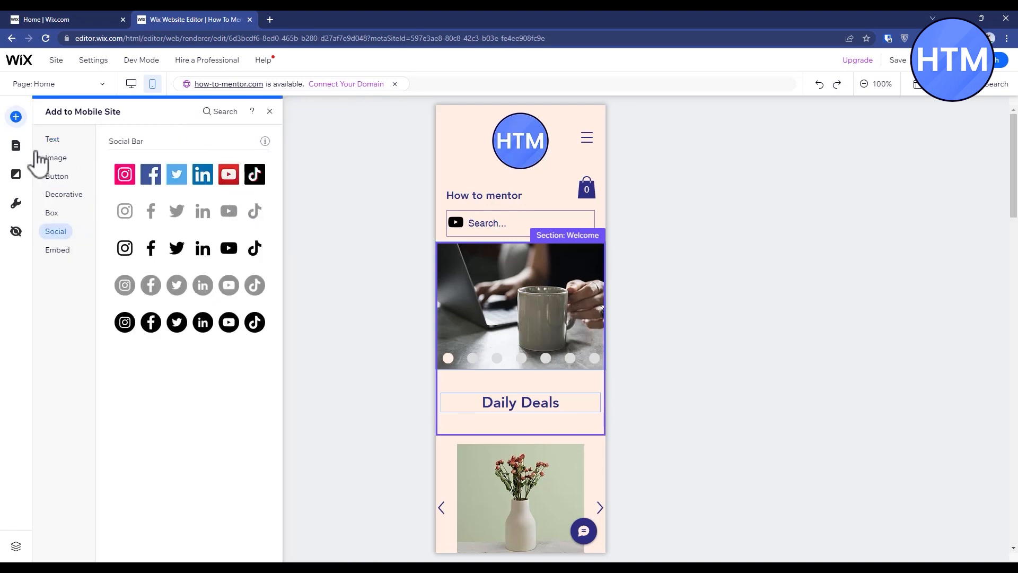
Step: Open the About Us page from the site pages in the mobile editor
{"action": "left_click", "coordinate": [16, 145]}
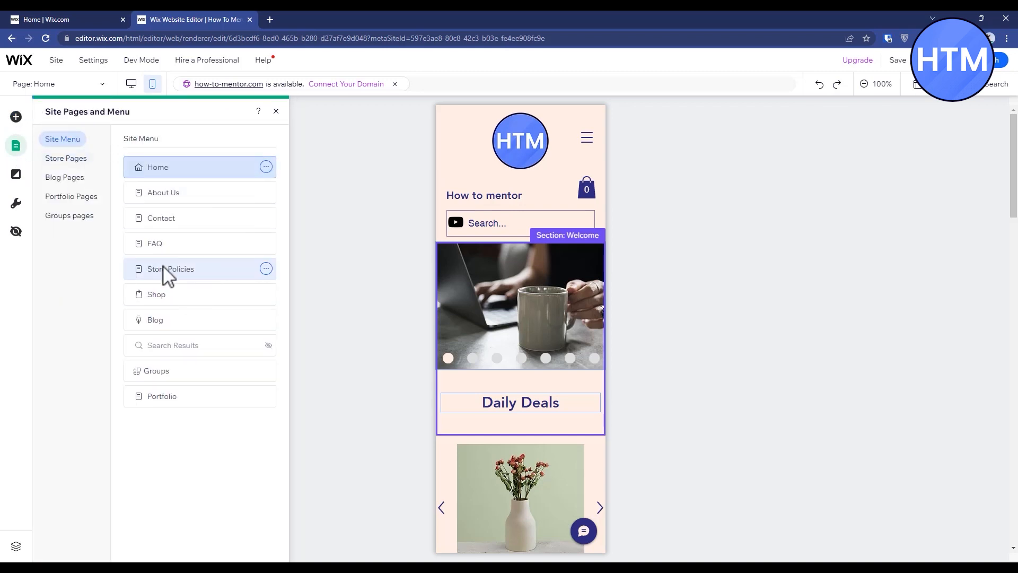
{"action": "left_click", "coordinate": [163, 196]}
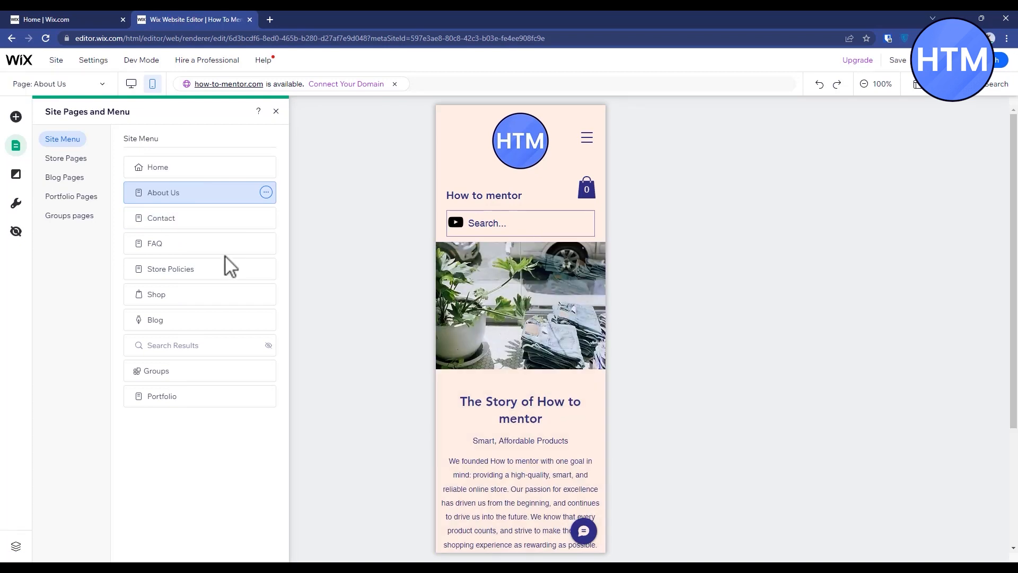
Step: Look through the mobile versions of the Contact, Store Policies and Groups pages and return to the Home page
{"action": "left_click", "coordinate": [171, 219]}
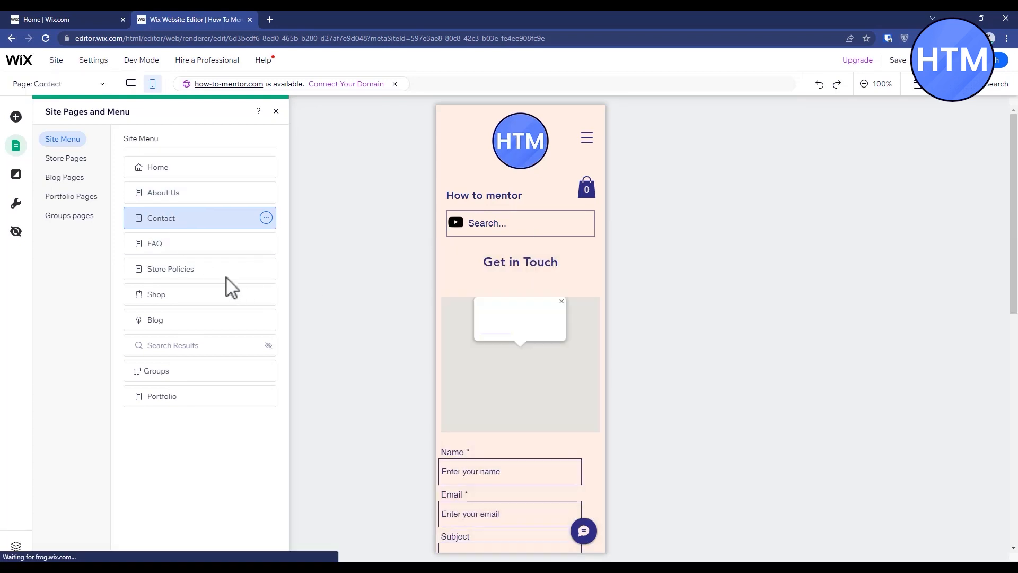
{"action": "left_click", "coordinate": [208, 270]}
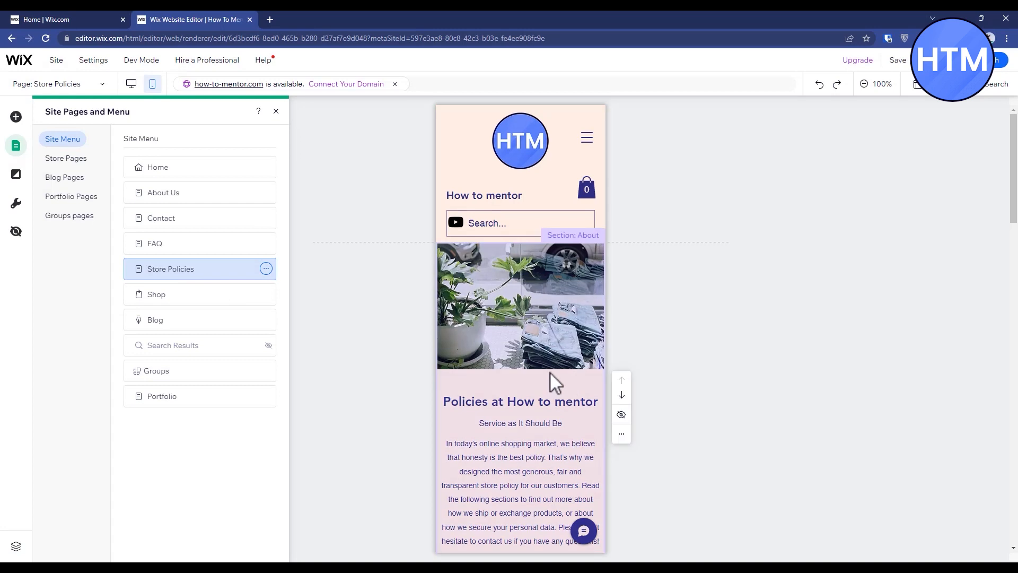
{"action": "left_click", "coordinate": [249, 370]}
{"action": "left_click", "coordinate": [200, 166]}
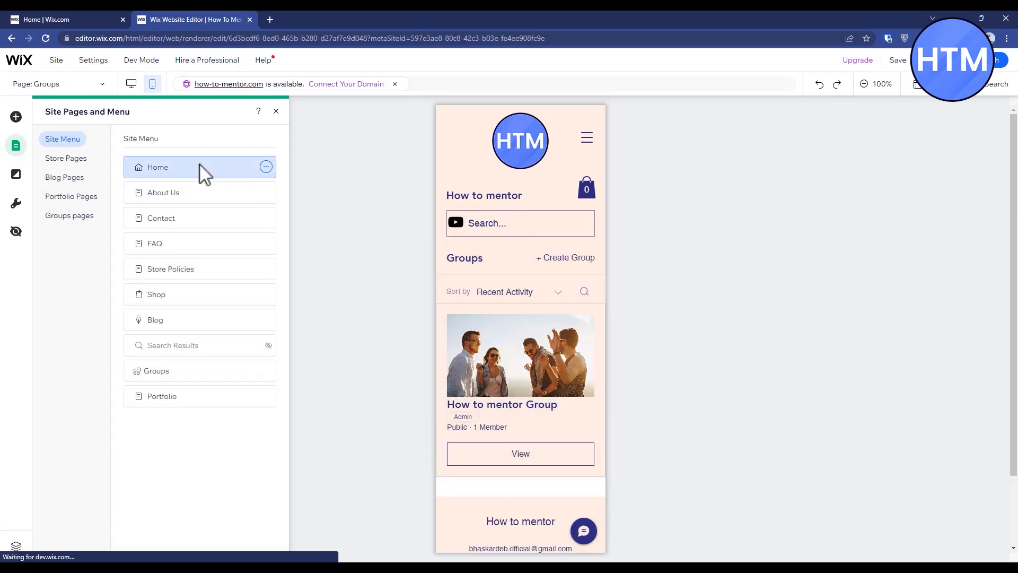
Step: Set the Home page's mobile background to the purple-blue theme color #777AD1
{"action": "left_click", "coordinate": [16, 175]}
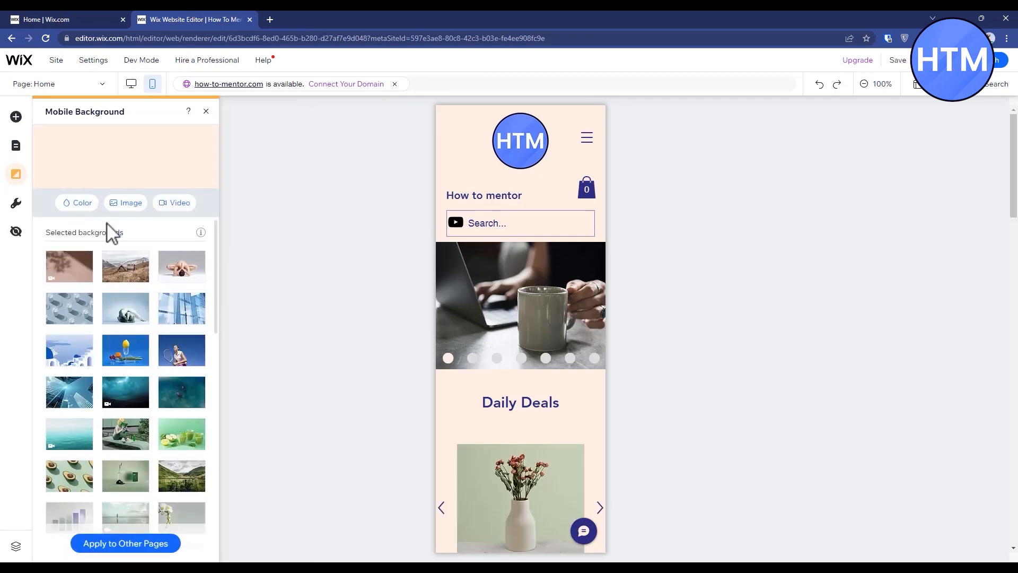
{"action": "left_click", "coordinate": [76, 206]}
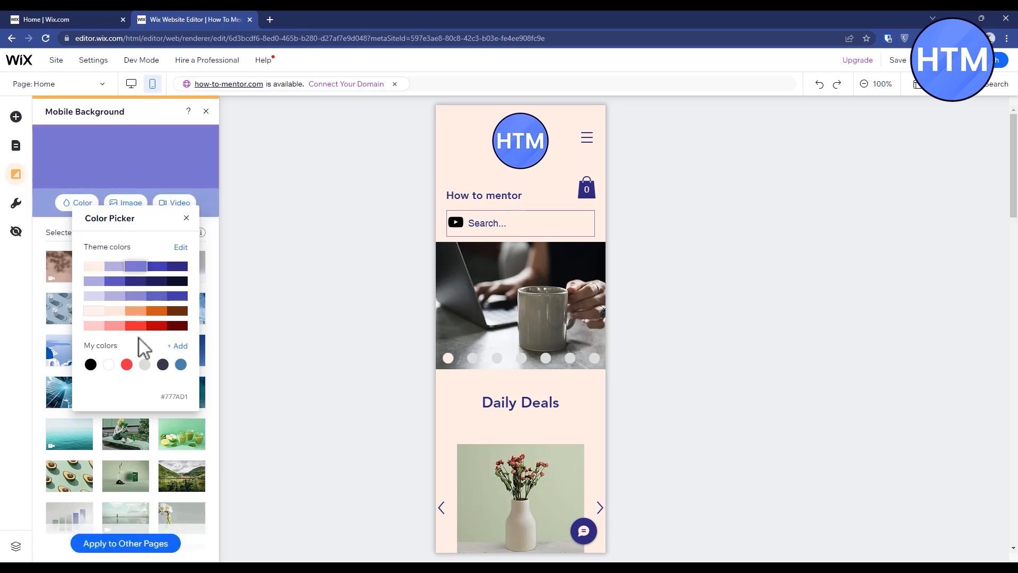
Step: Try applying the new background to the Contact page and to all pages, clear both selections and close the background settings
{"action": "left_click", "coordinate": [146, 544]}
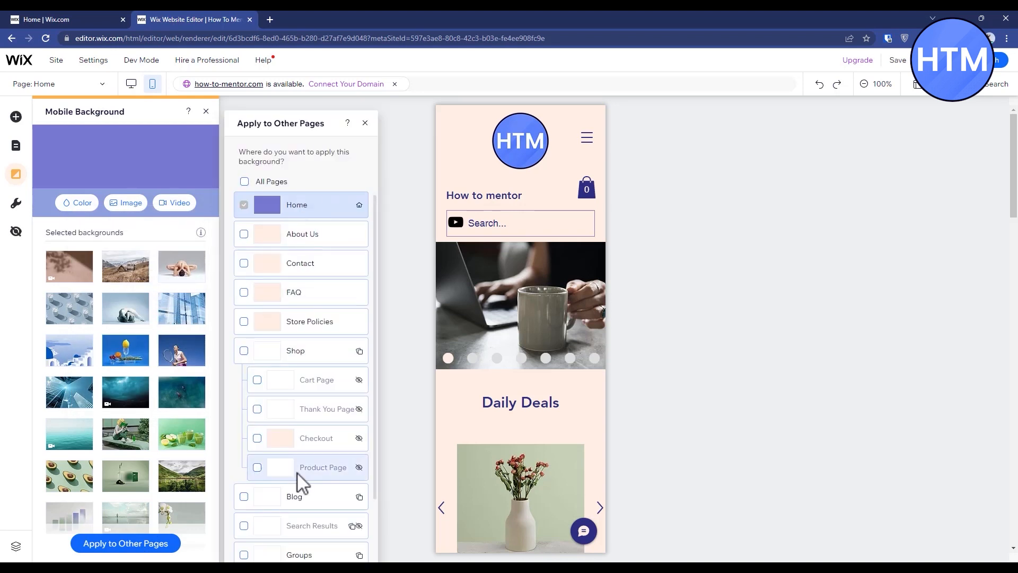
{"action": "scroll", "coordinate": [297, 472], "scroll_direction": "down", "scroll_amount": 2}
{"action": "scroll", "coordinate": [297, 472], "scroll_direction": "up", "scroll_amount": 2}
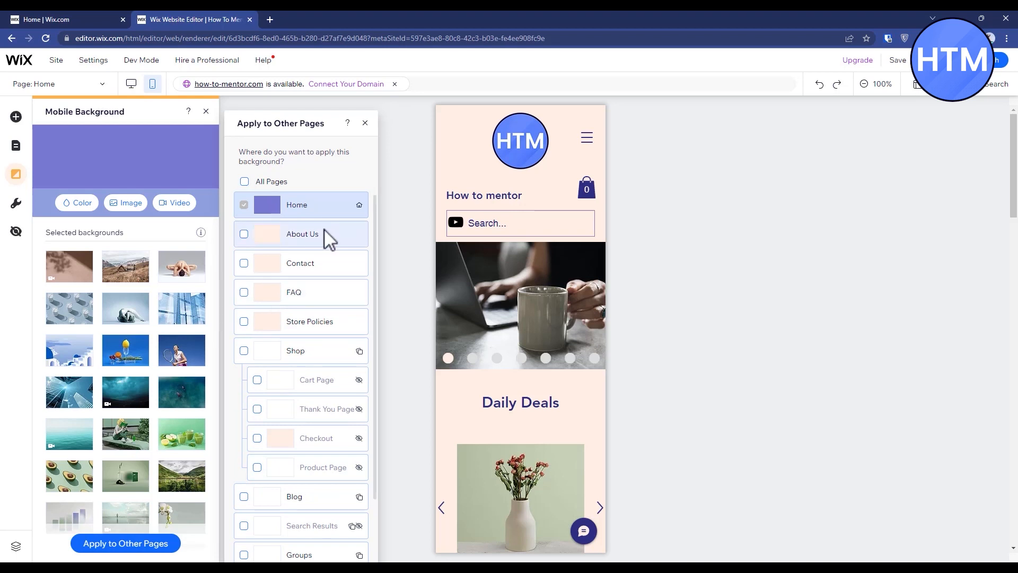
{"action": "left_click", "coordinate": [243, 263]}
{"action": "left_click", "coordinate": [251, 270]}
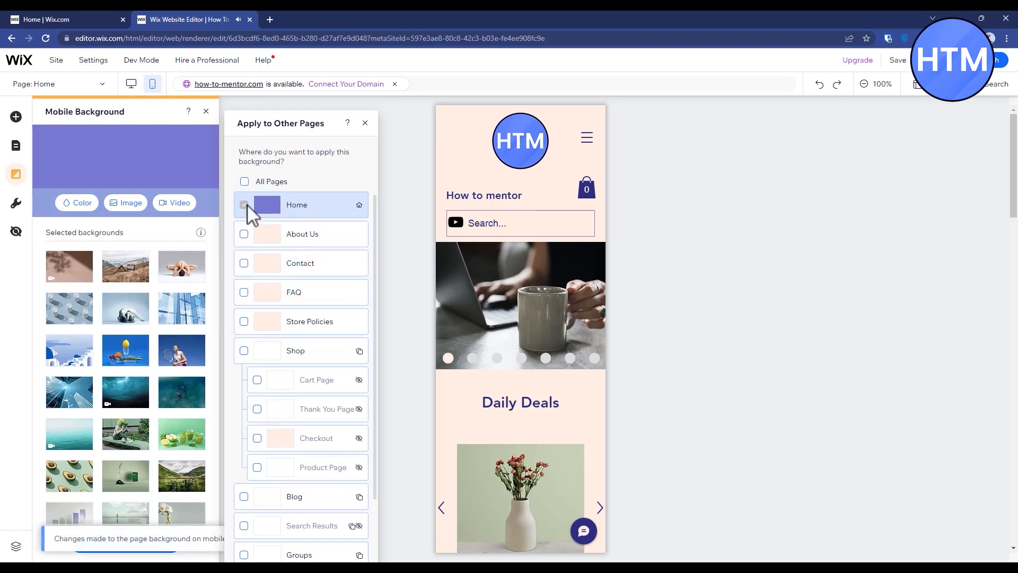
{"action": "left_click", "coordinate": [245, 181]}
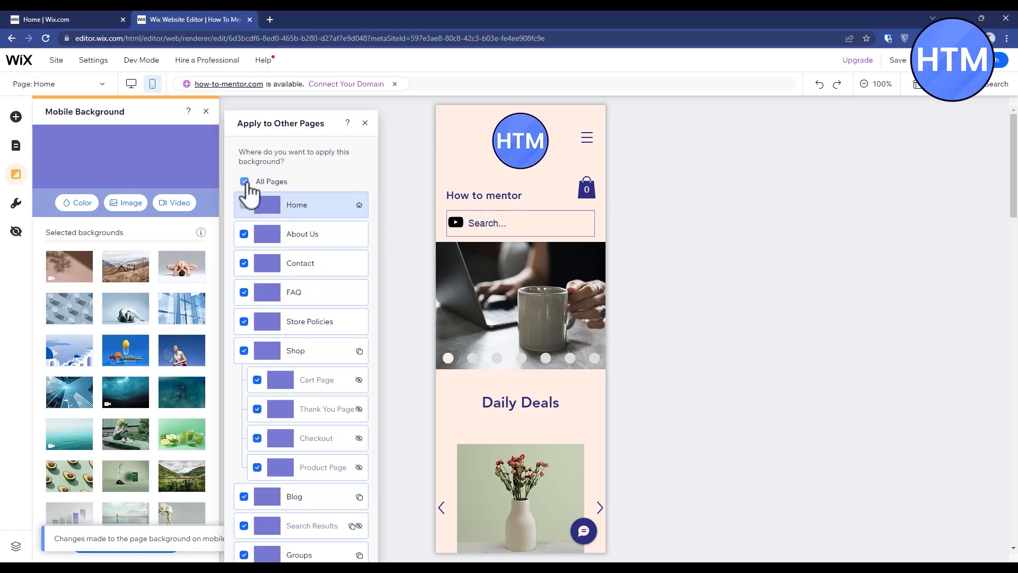
{"action": "left_click", "coordinate": [245, 182]}
{"action": "left_click", "coordinate": [277, 154]}
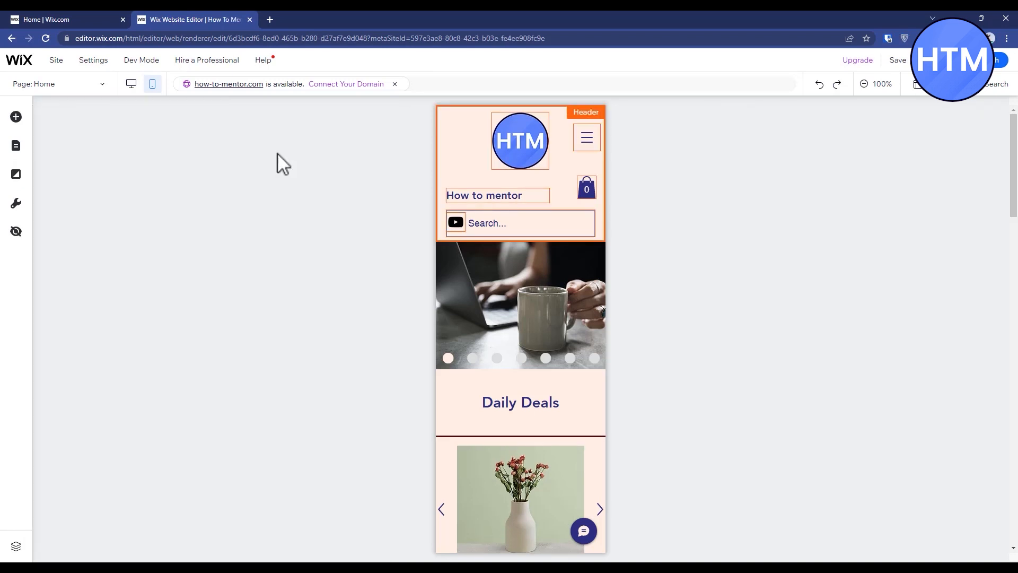
Step: Look over the available mobile tools and the options for publishing and viewing the site
{"action": "left_click", "coordinate": [16, 203]}
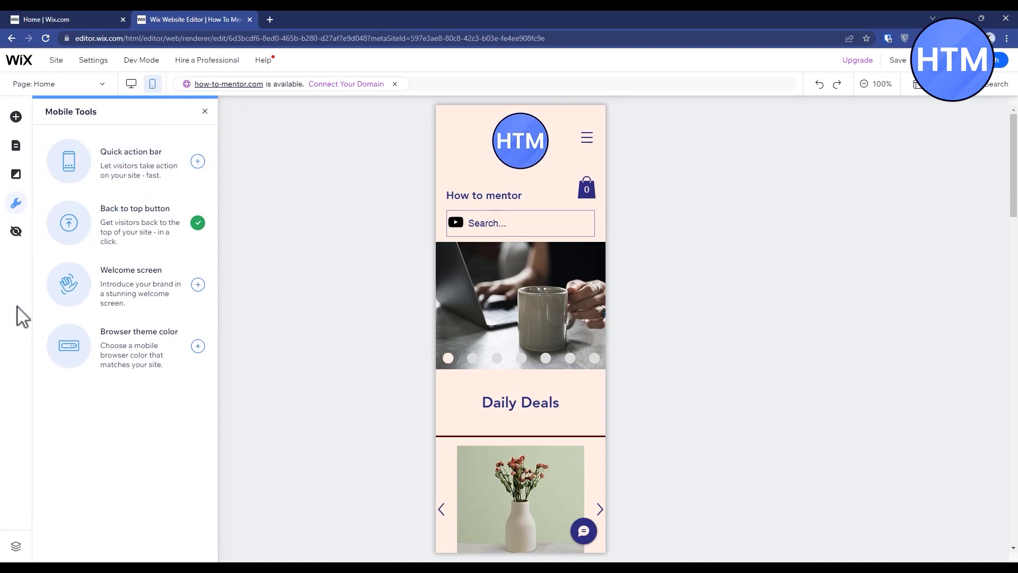
{"action": "left_click", "coordinate": [337, 279]}
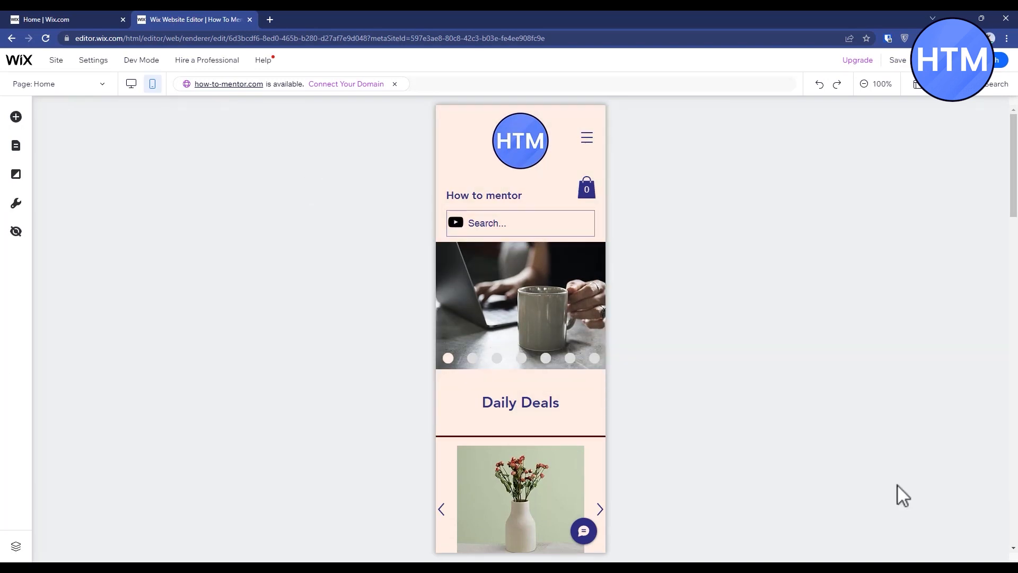
{"action": "mouse_move", "coordinate": [995, 68]}
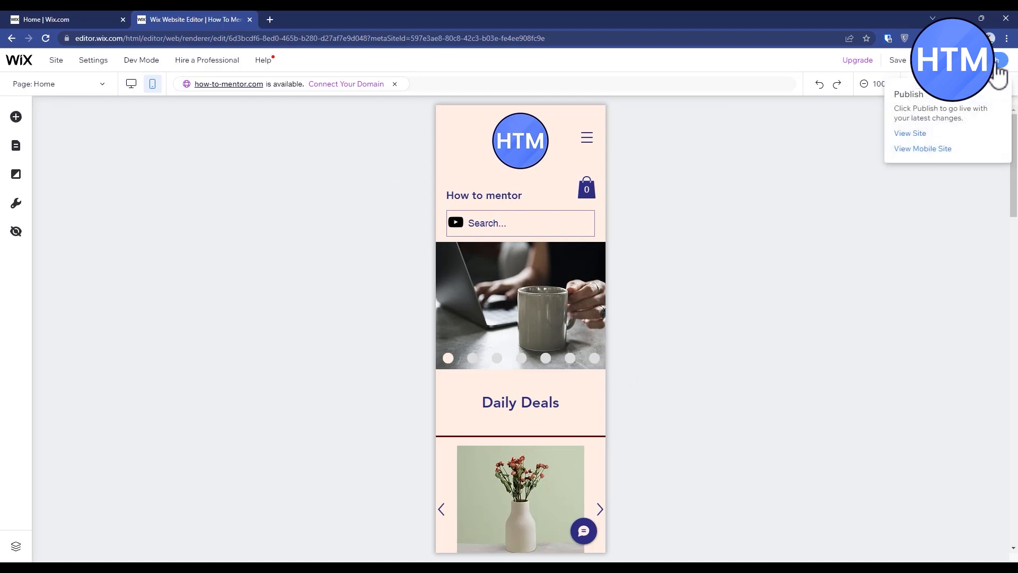